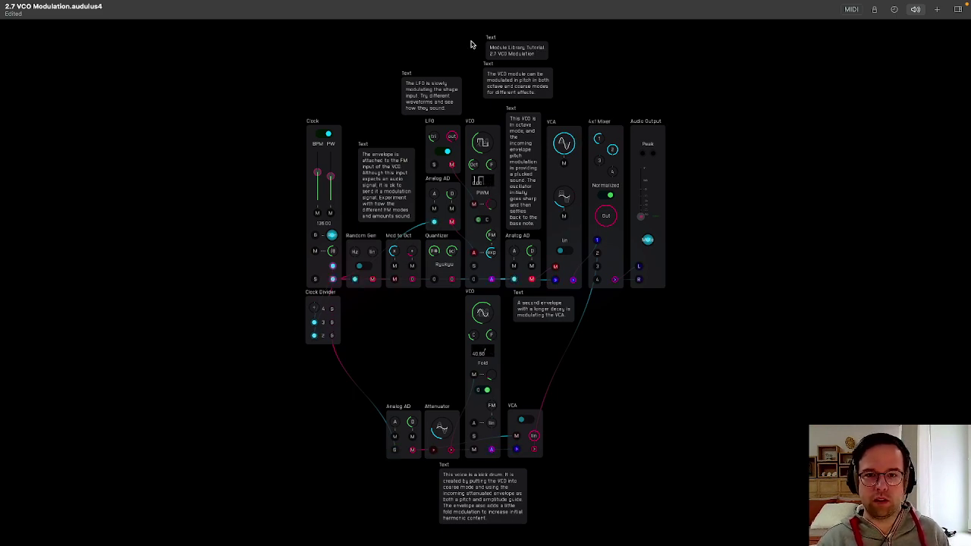
- Inspect the VCO modulation modes note, the Analog AD envelope, and the octave-mode VCO note
scroll(473, 42, up, 5)
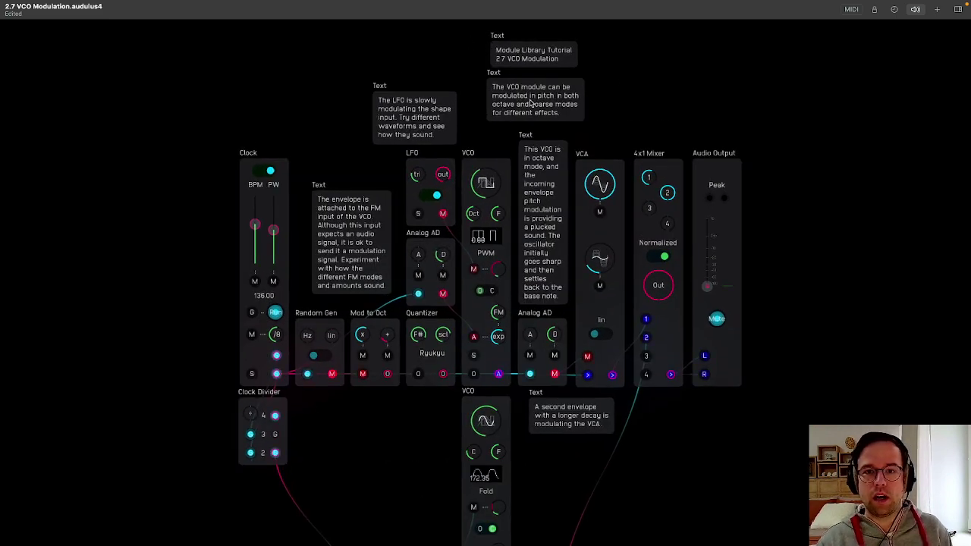
click(531, 103)
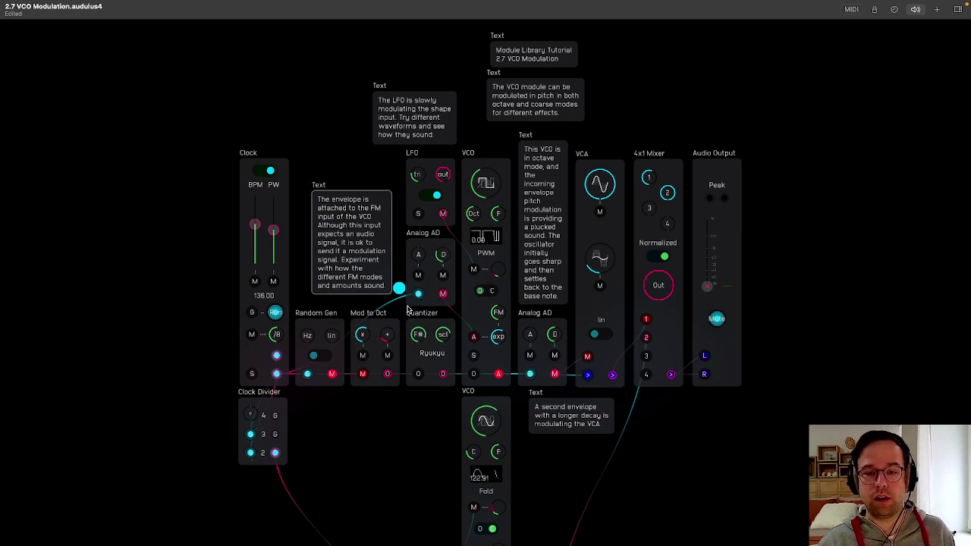
click(438, 241)
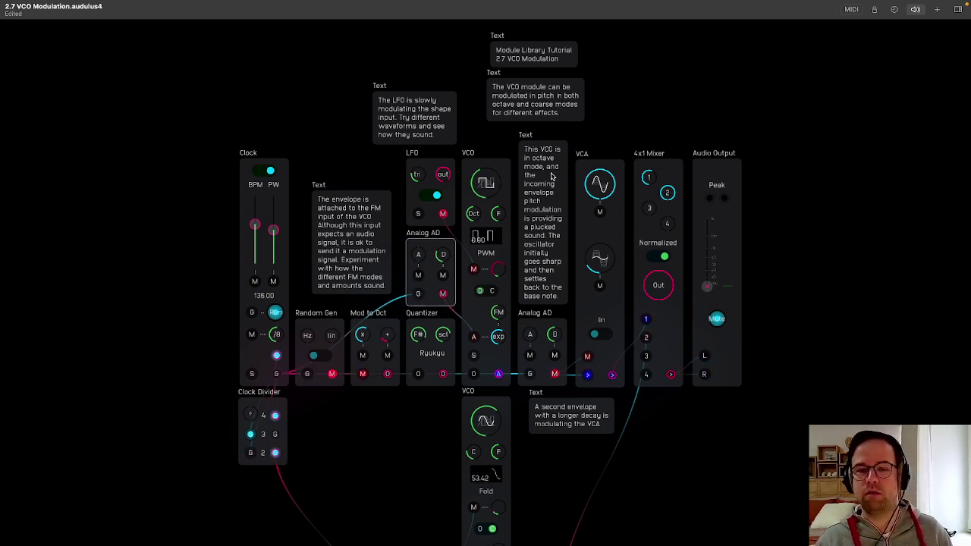
click(529, 156)
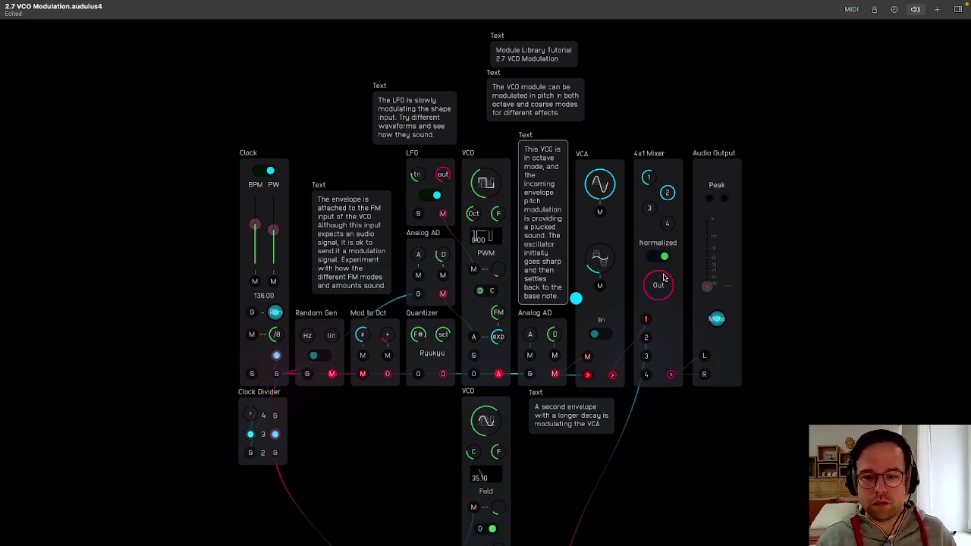
- Raise the Audio Output fader until the patch is audible, then fine-tune its level
scroll(812, 361, down, 3)
scroll(804, 303, down, 6)
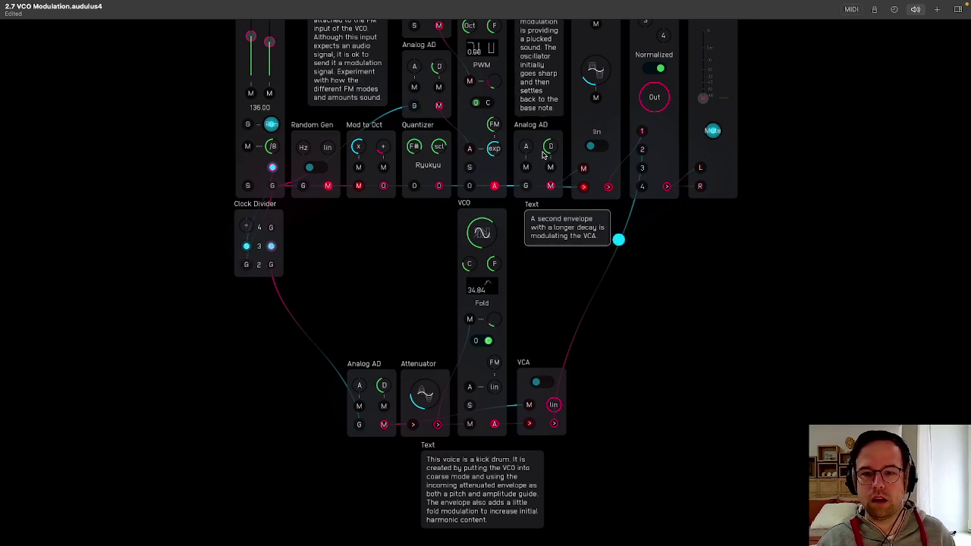
scroll(659, 234, up, 5)
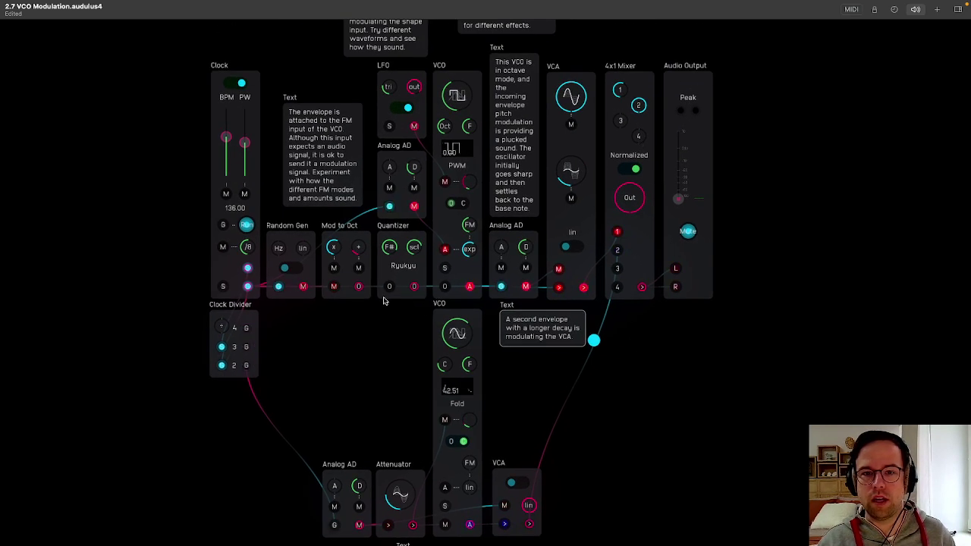
scroll(630, 349, down, 5)
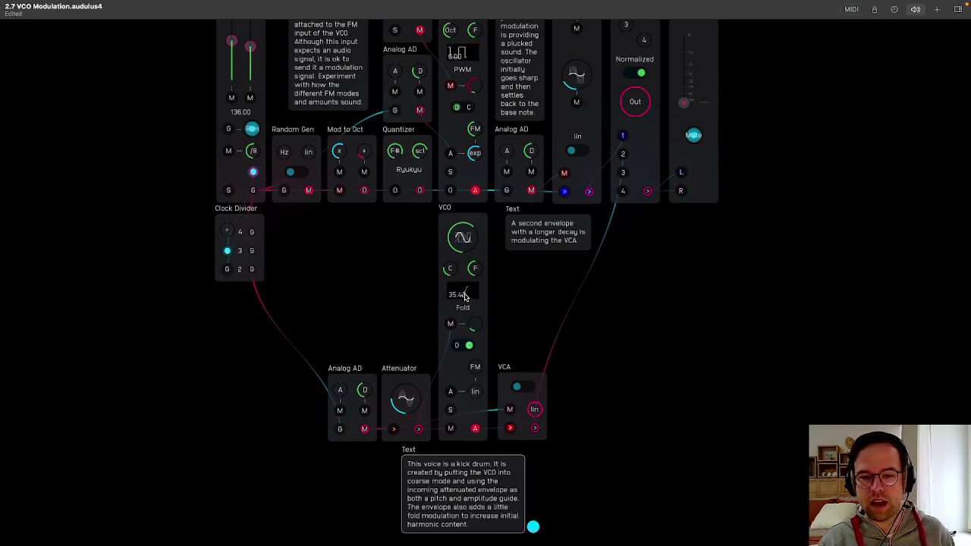
scroll(467, 294, up, 10)
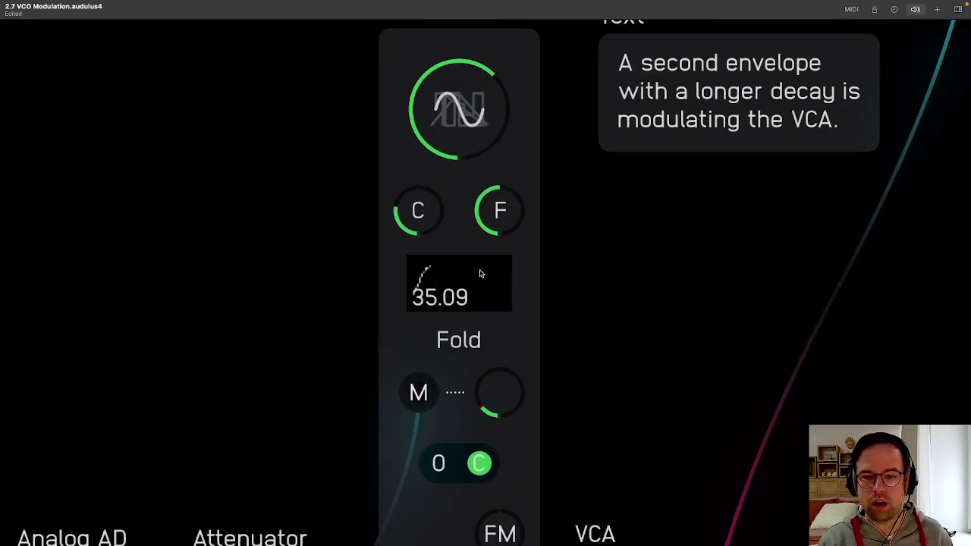
scroll(479, 269, down, 5)
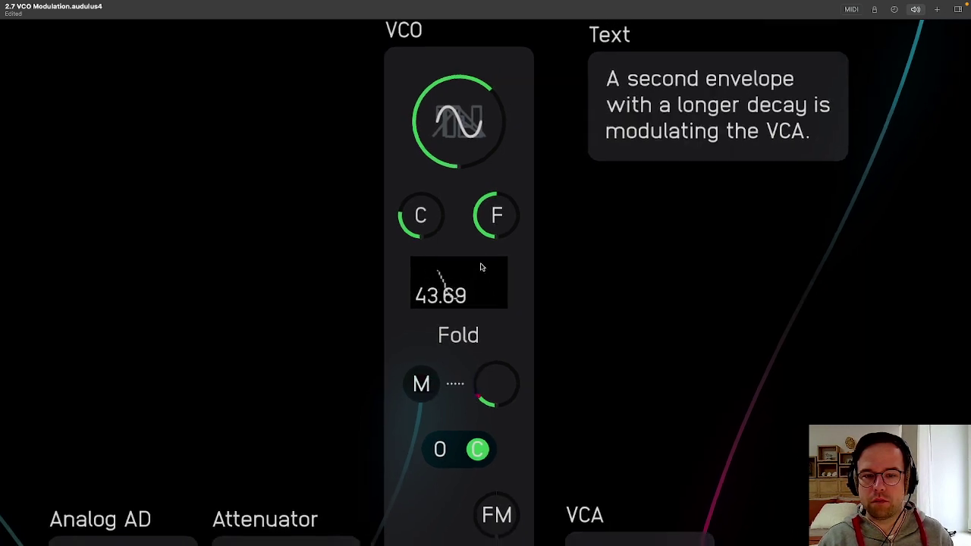
scroll(489, 273, down, 5)
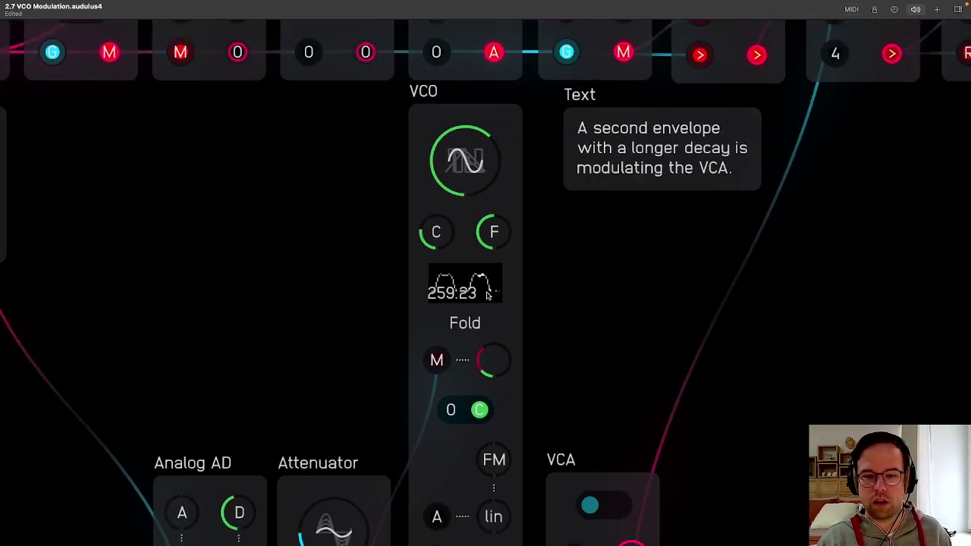
scroll(571, 380, down, 5)
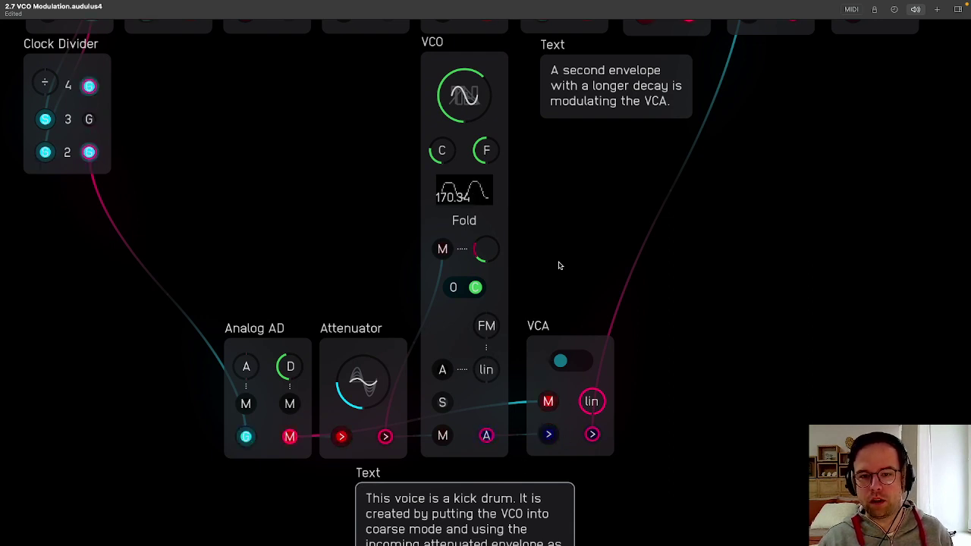
scroll(564, 258, down, 10)
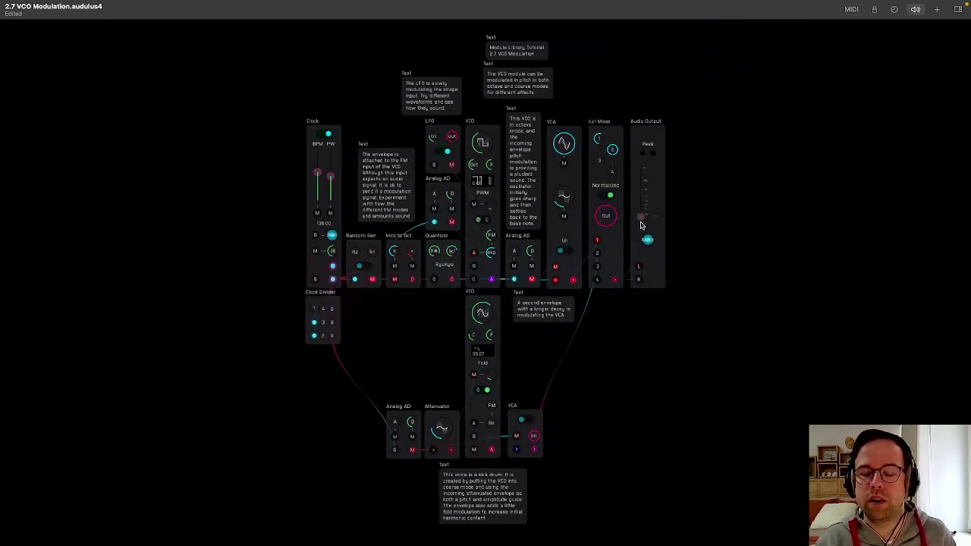
drag(642, 220, 648, 203)
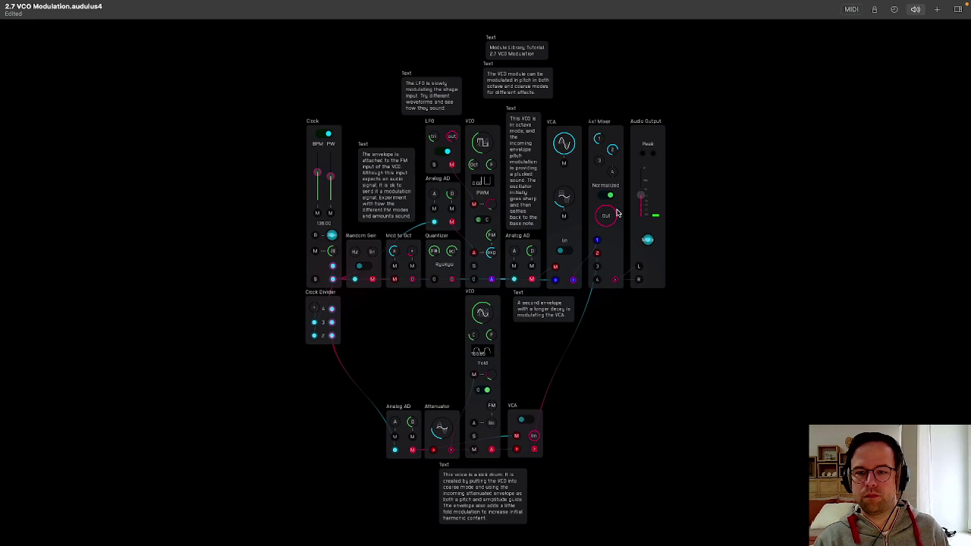
drag(645, 200, 643, 201)
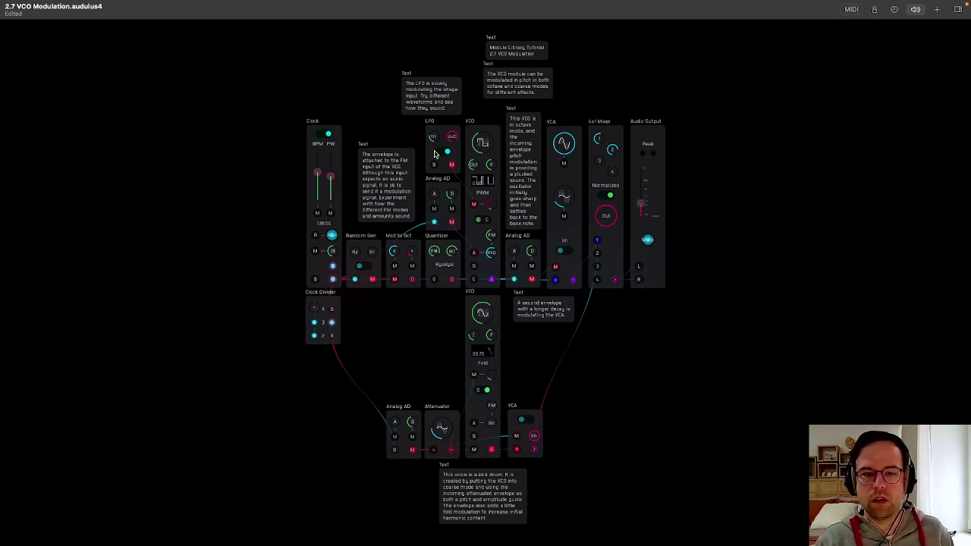
- Zoom in on the LFO module and change its waveform knob from tri to sin
scroll(600, 76, up, 3)
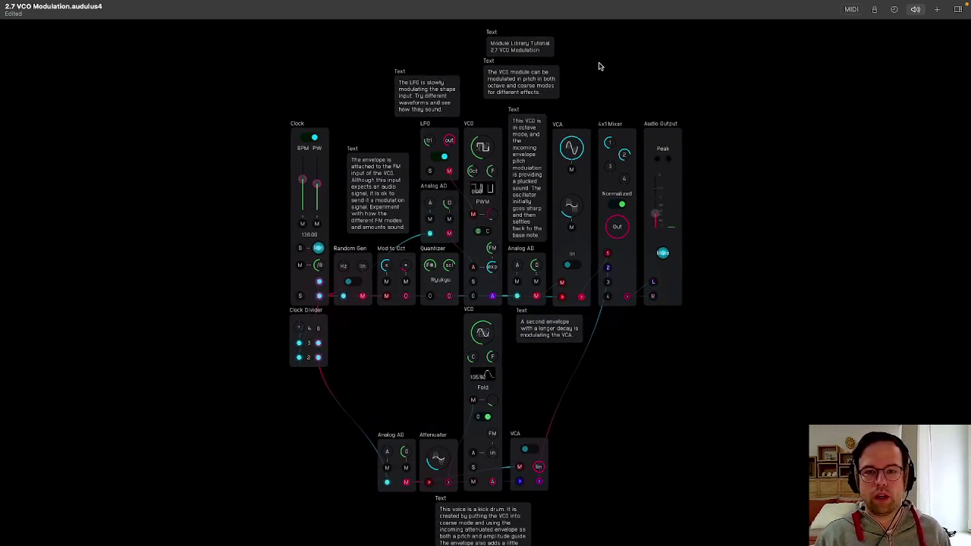
scroll(604, 85, up, 3)
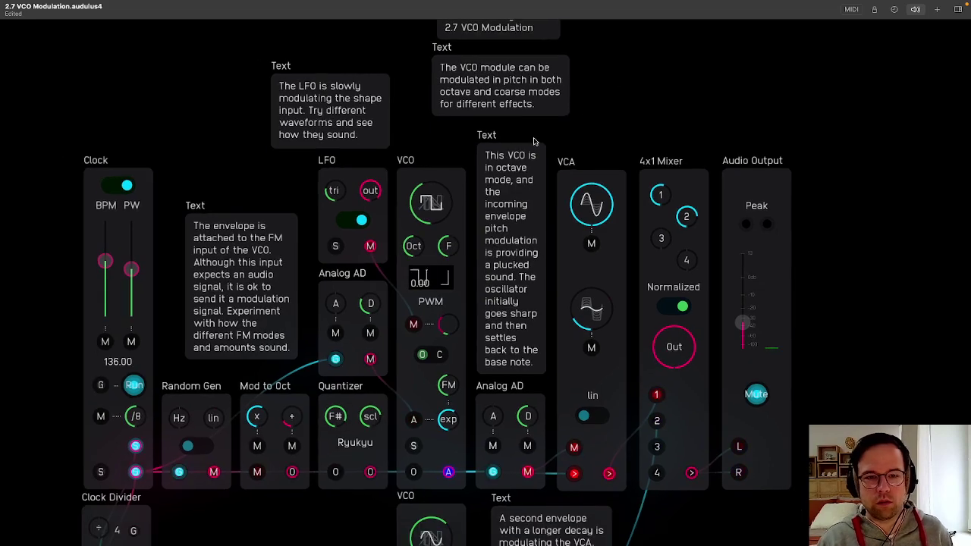
click(341, 180)
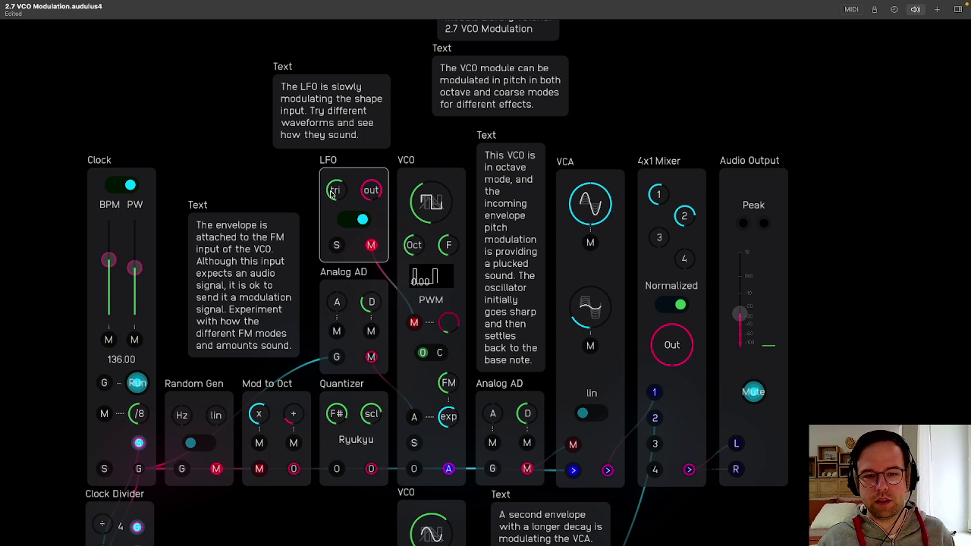
click(362, 219)
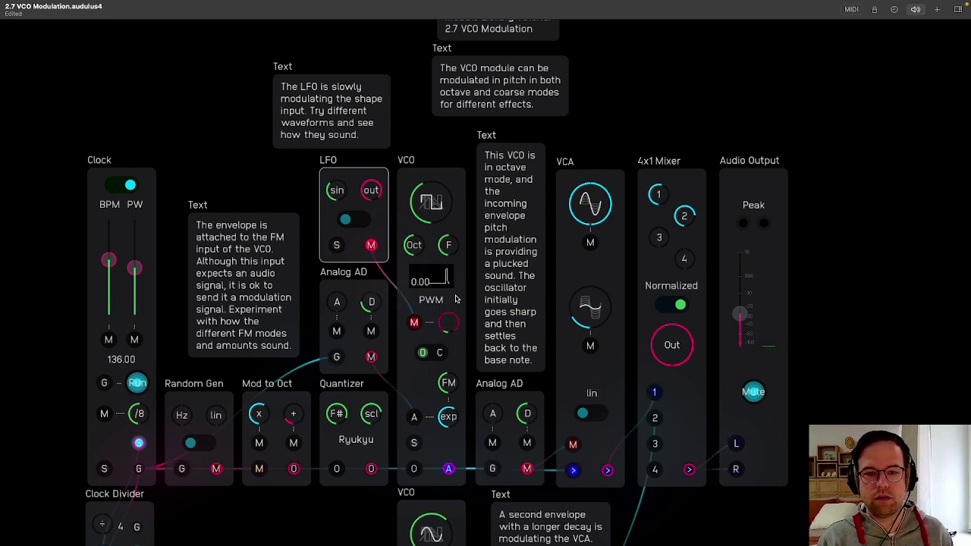
- Toggle the upper VCO's FM mode below the FM knob to pm and nudge the module slightly
scroll(854, 331, down, 1)
scroll(854, 331, down, 5)
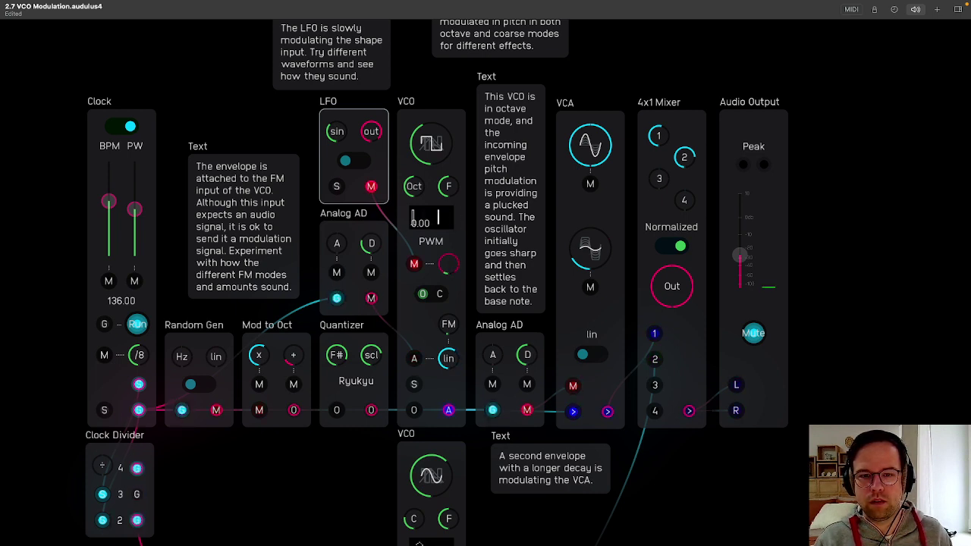
click(448, 358)
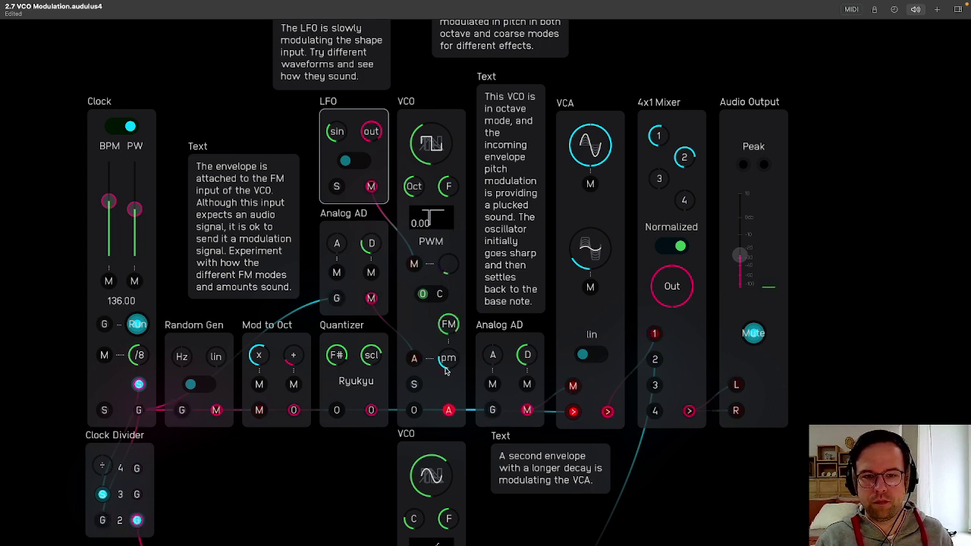
drag(446, 370, 448, 391)
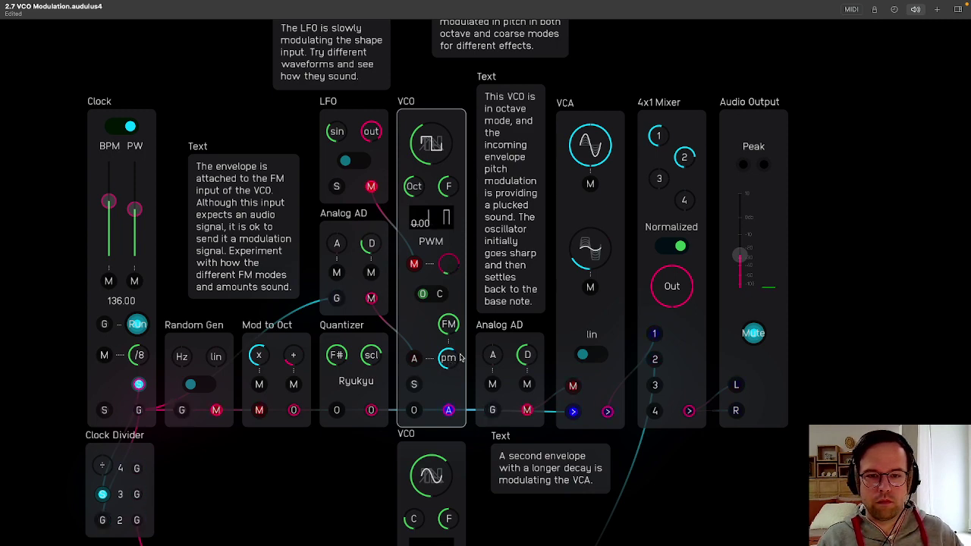
scroll(834, 304, down, 3)
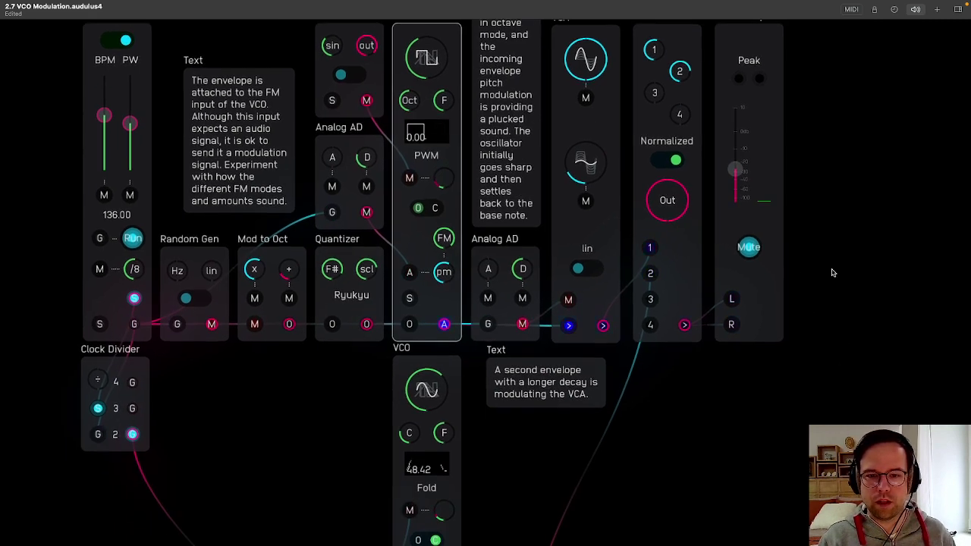
scroll(497, 389, down, 6)
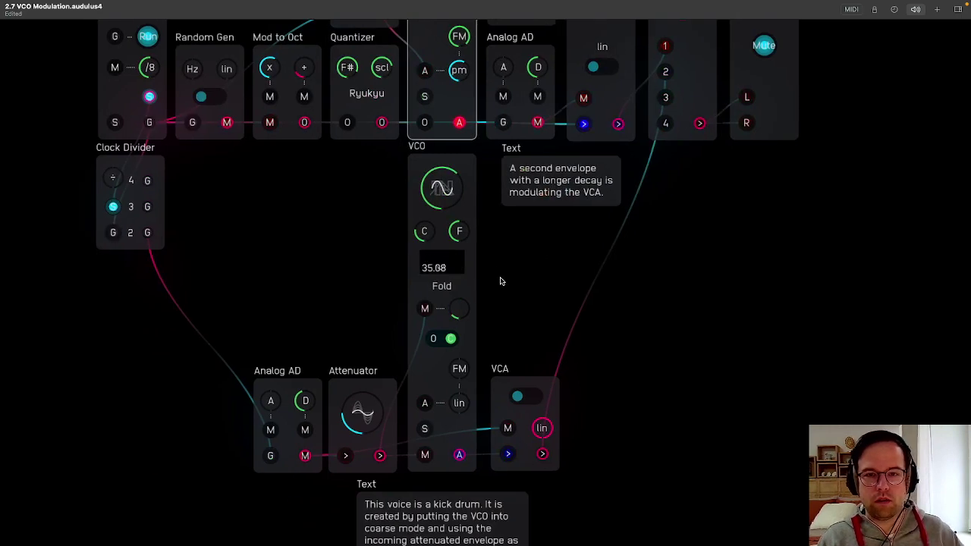
scroll(624, 401, up, 5)
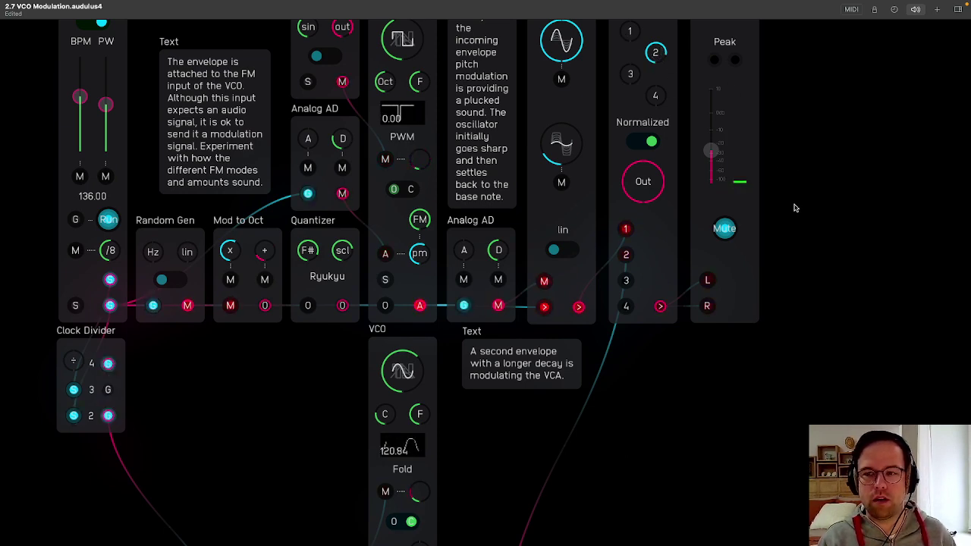
scroll(803, 189, down, 2)
drag(809, 179, 851, 71)
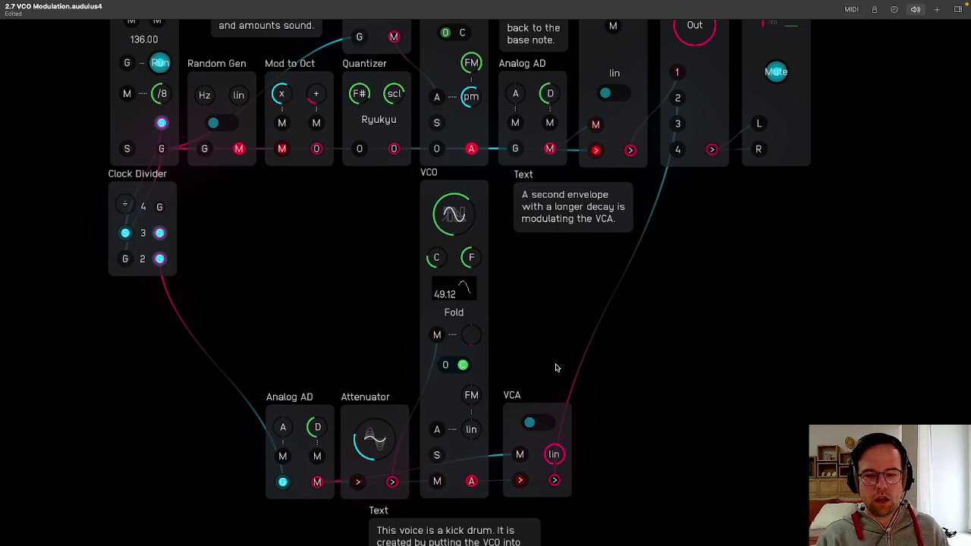
scroll(603, 334, up, 2)
scroll(604, 333, down, 5)
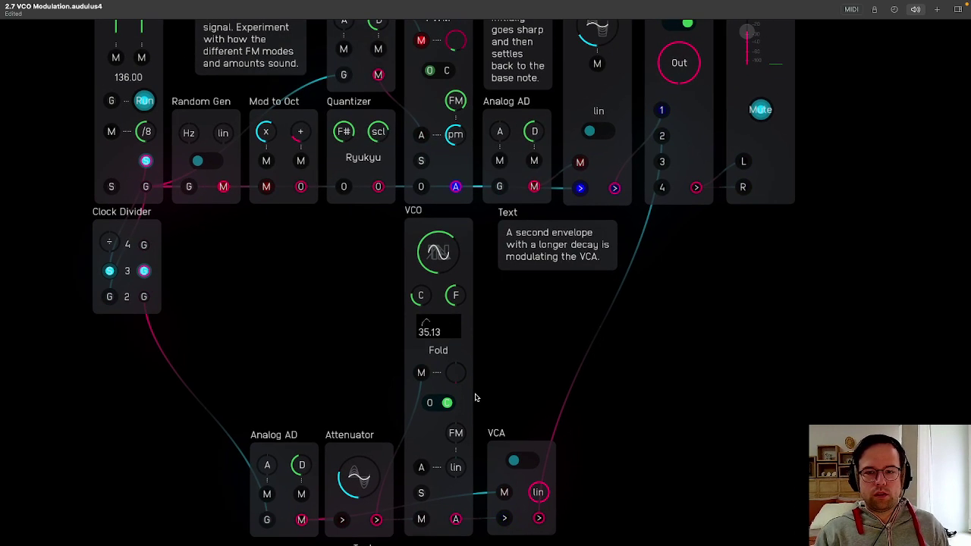
scroll(594, 336, down, 3)
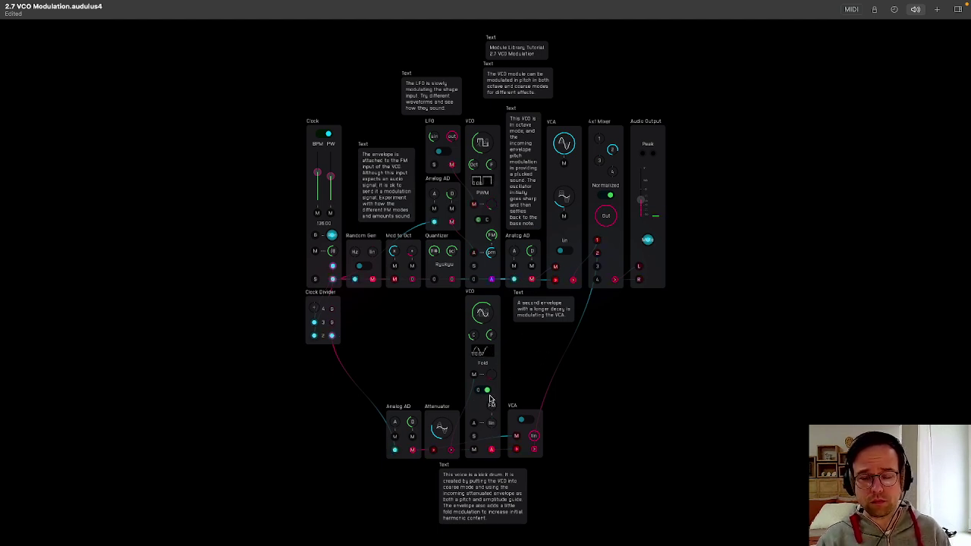
scroll(490, 406, up, 4)
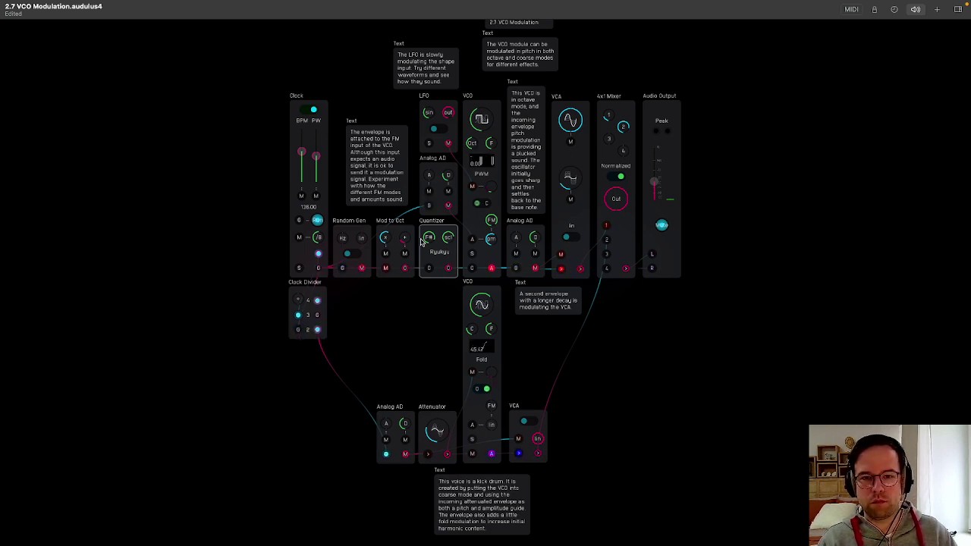
scroll(795, 137, down, 2)
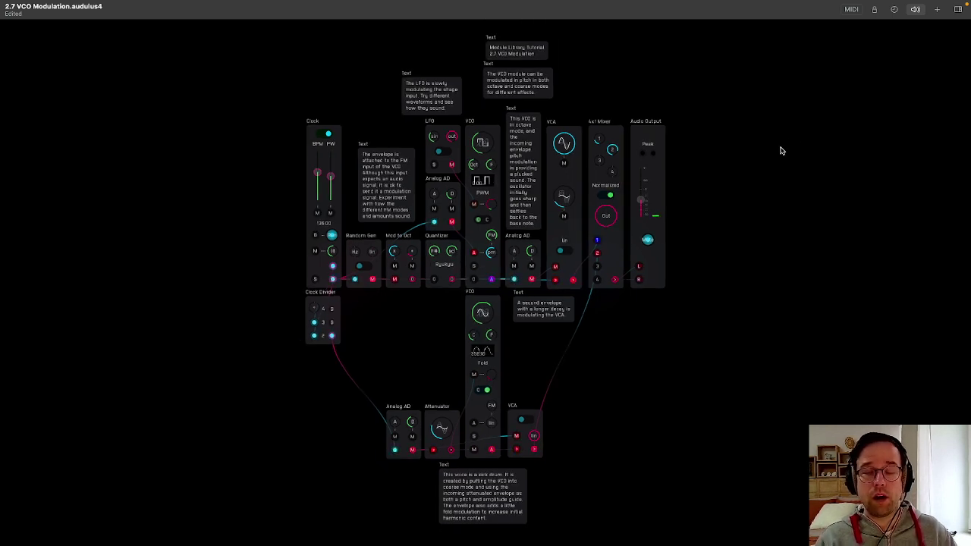